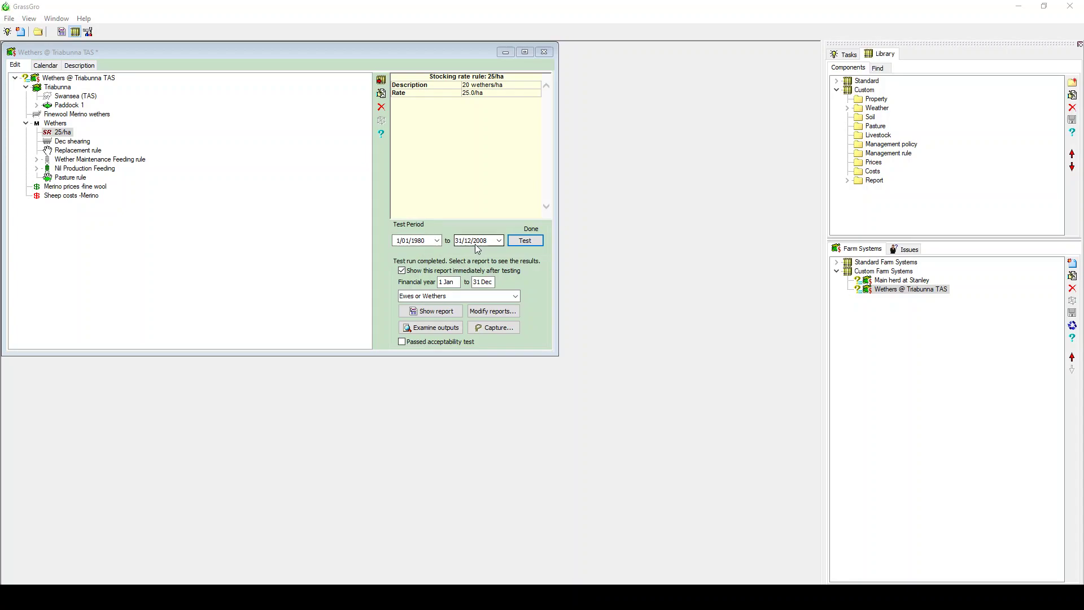
# Run the 1980–2008 Wethers @ Triabunna TAS test so its acceptability report opens.
pyautogui.click(536, 243)
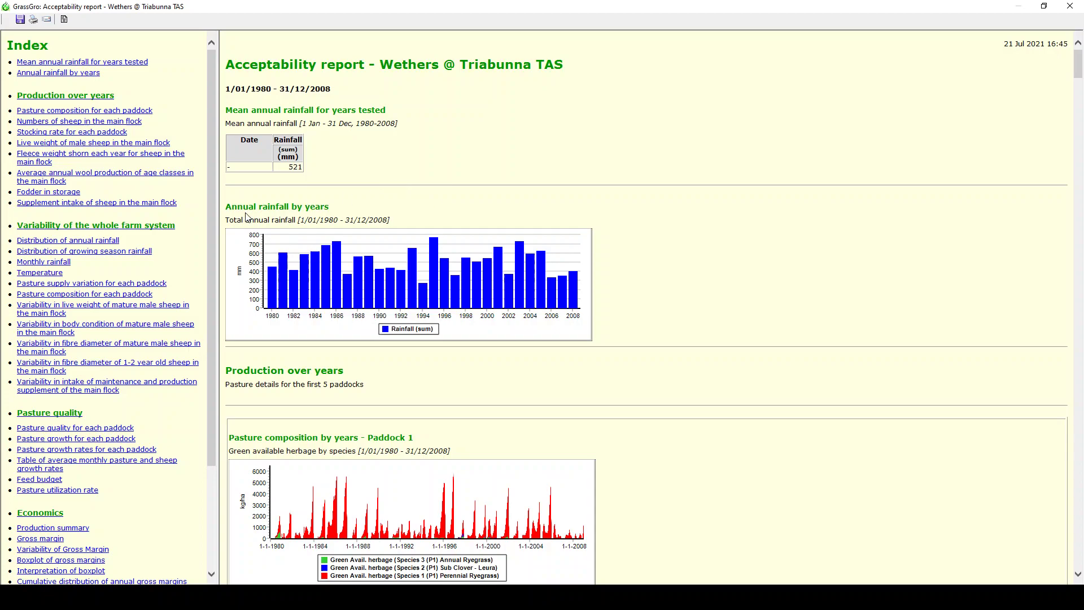
pyautogui.scroll(-4, 131, 256)
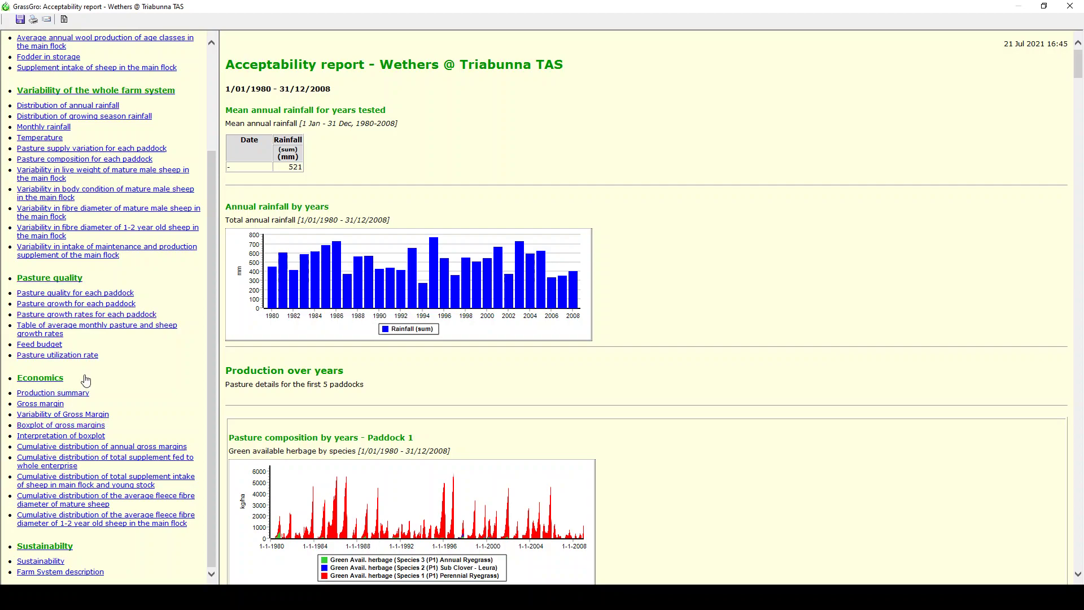
# Jump to Sustainability and open the ground cover over years chart enlarged for editing.
pyautogui.click(44, 546)
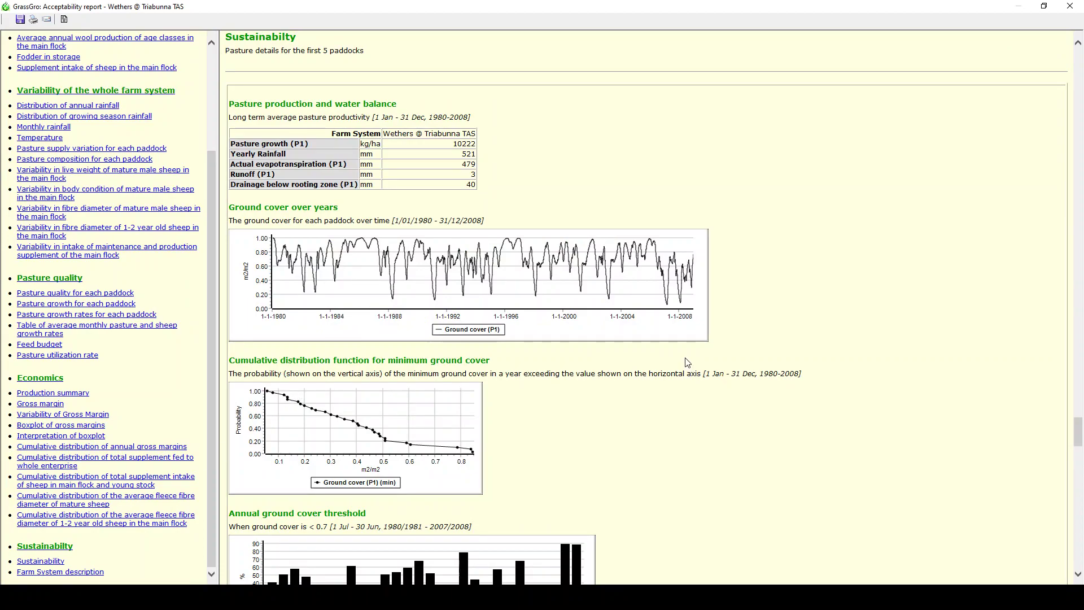
pyautogui.doubleClick(659, 340)
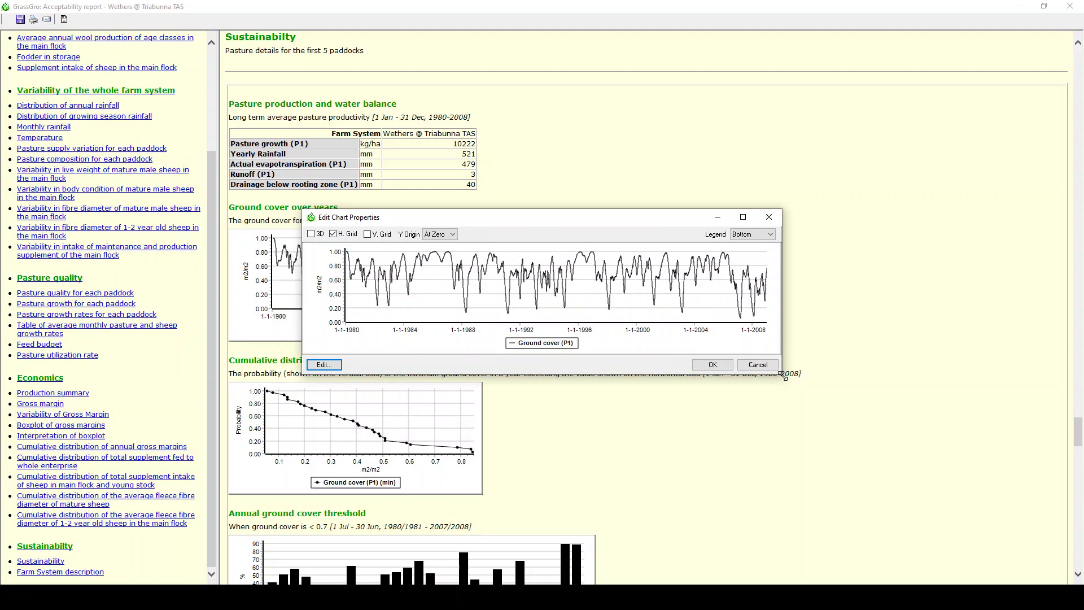
pyautogui.moveTo(781, 374); pyautogui.dragTo(1001, 479)
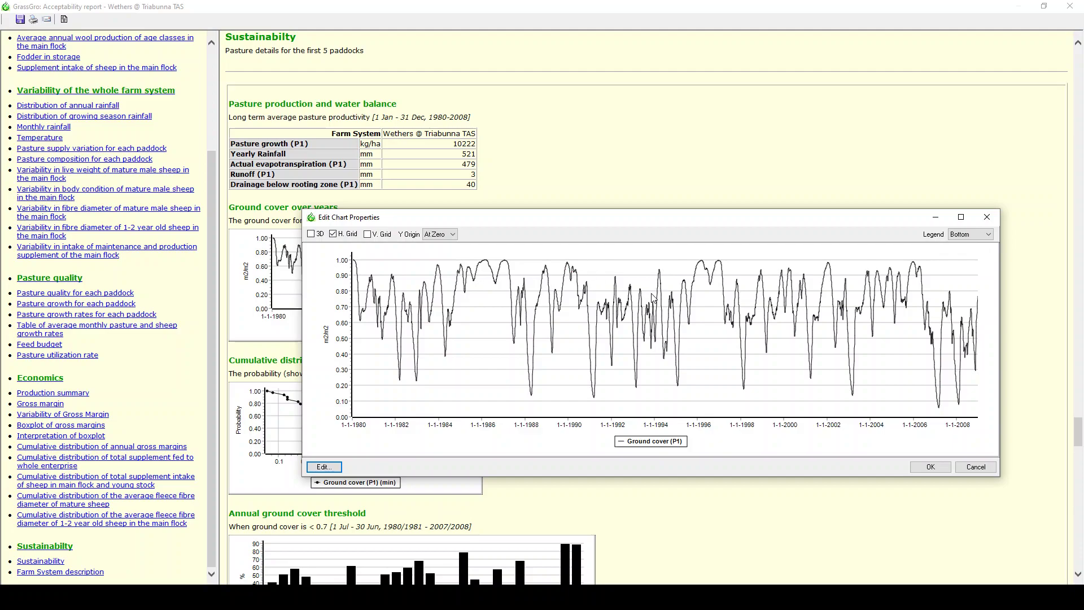
# Apply the widened ground cover chart, then enlarge the minimum ground cover distribution chart.
pyautogui.click(931, 467)
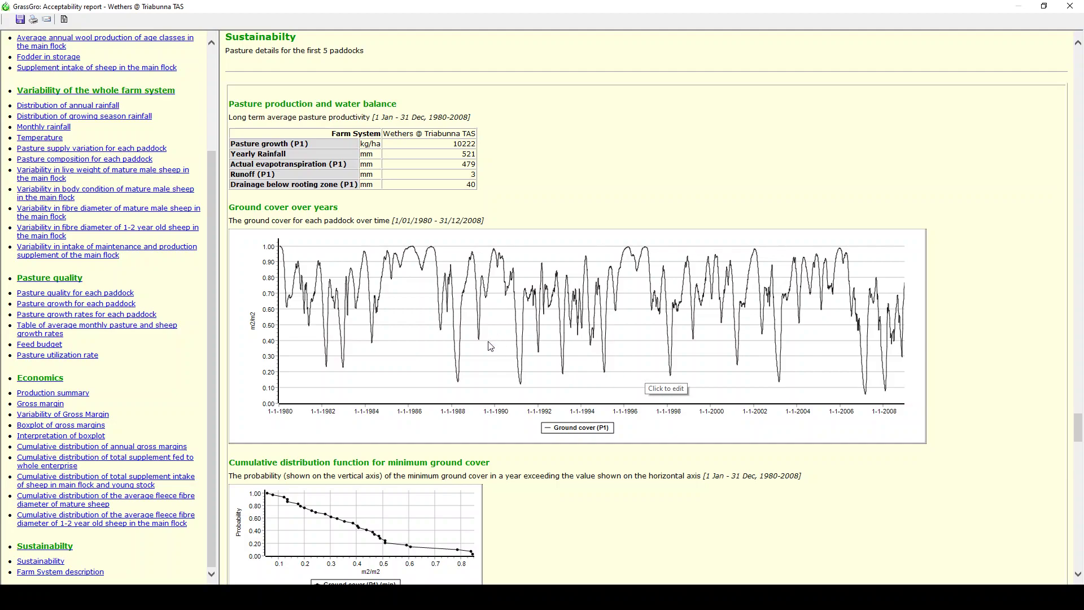
pyautogui.scroll(-6, 491, 346)
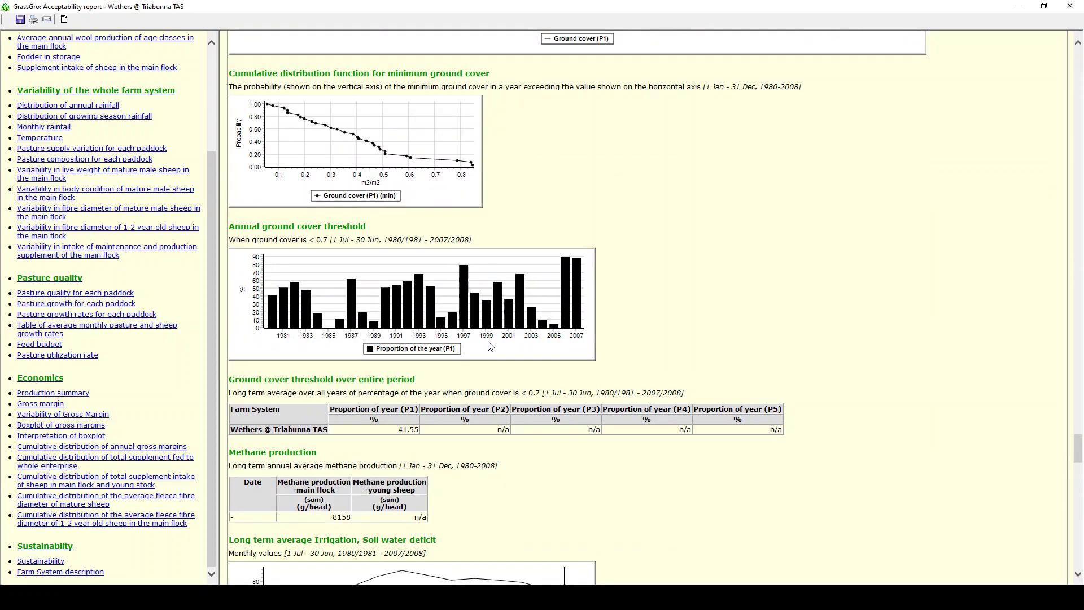
pyautogui.scroll(3, 471, 366)
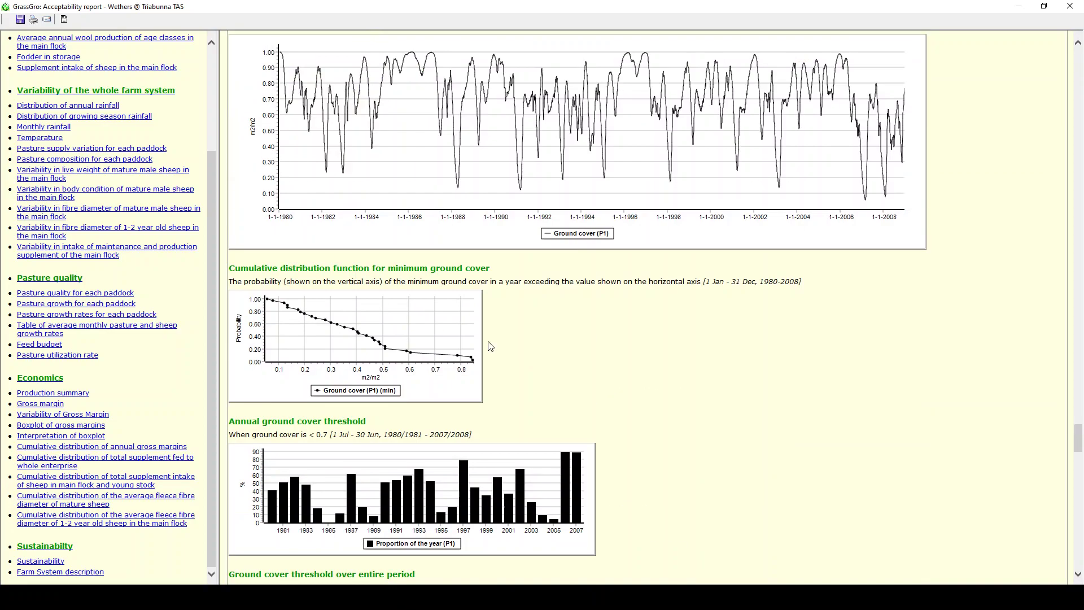
pyautogui.doubleClick(448, 398)
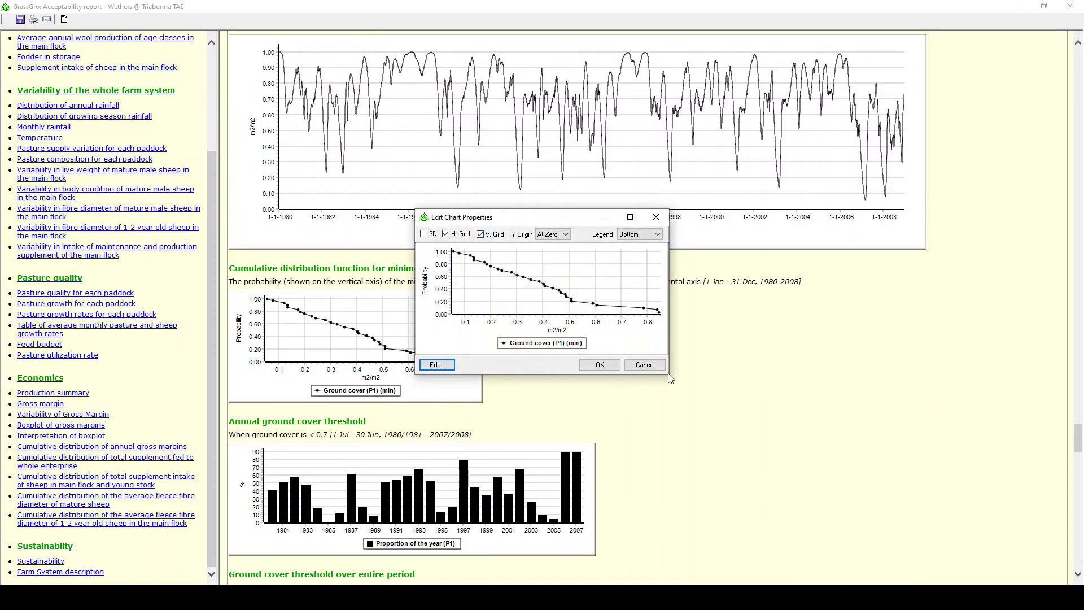
pyautogui.moveTo(668, 377); pyautogui.dragTo(919, 507)
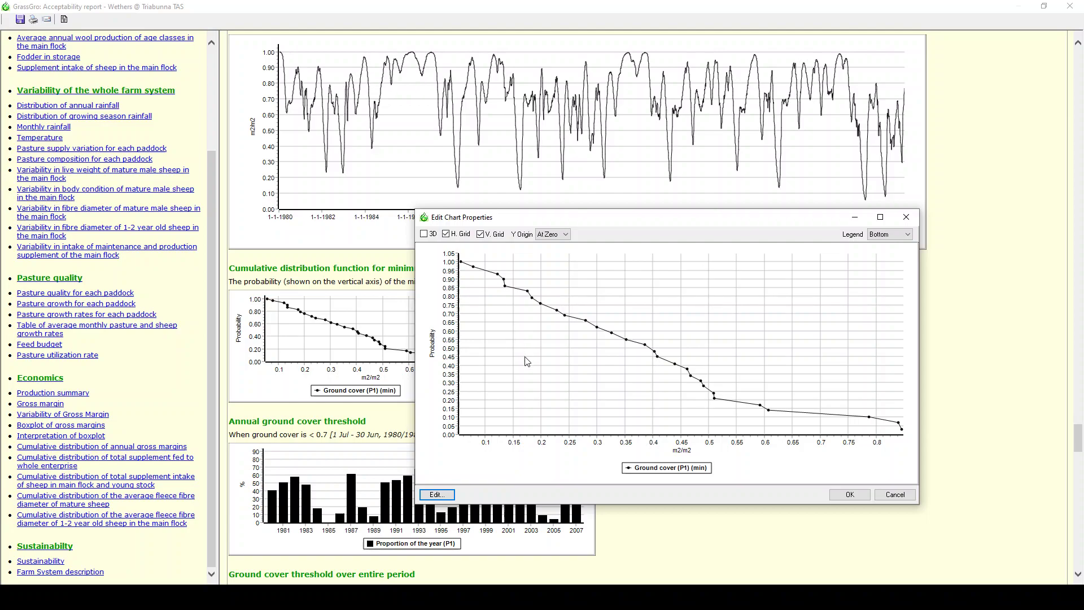
pyautogui.click(850, 495)
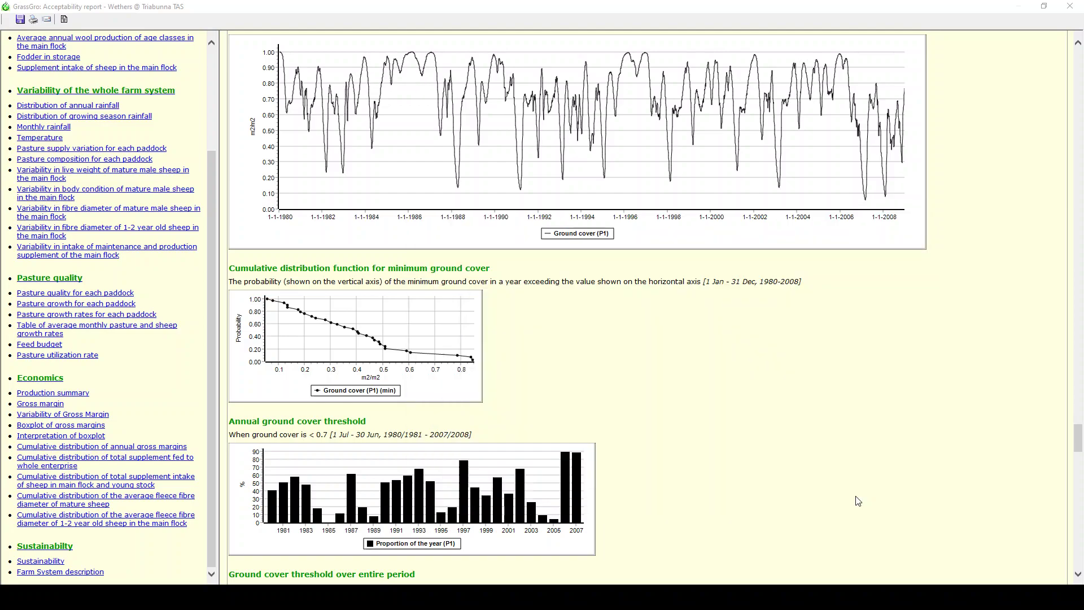
pyautogui.scroll(-10, 628, 408)
pyautogui.scroll(3, 629, 408)
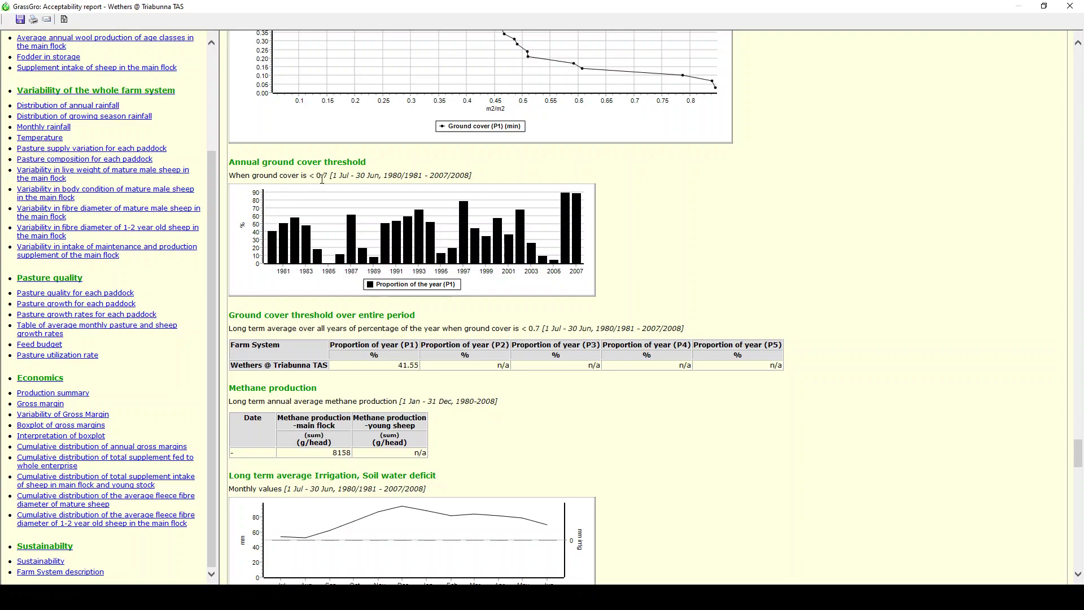
pyautogui.moveTo(316, 176); pyautogui.dragTo(329, 177)
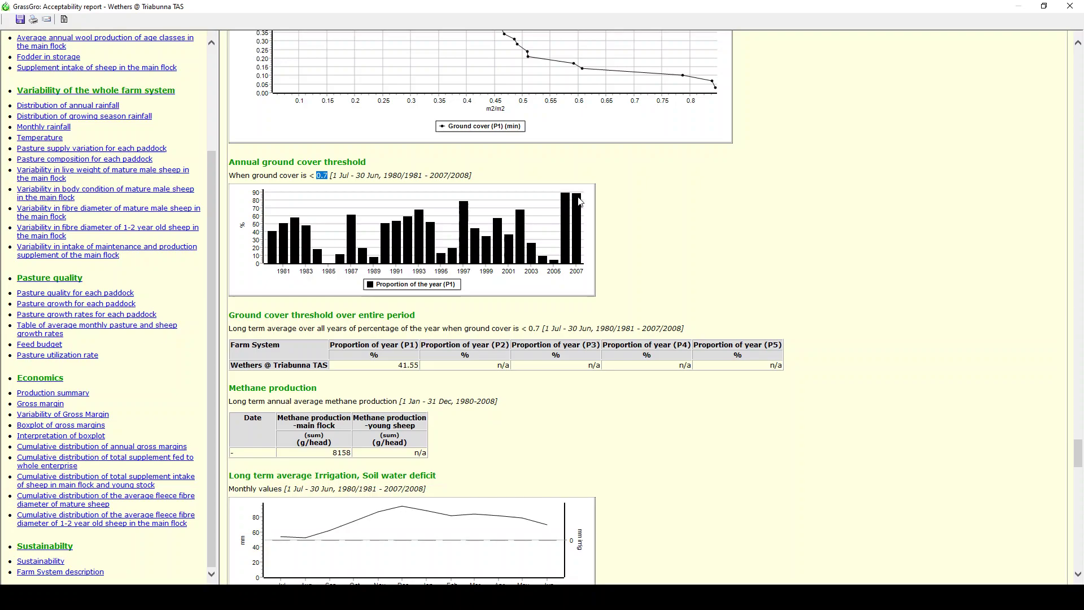
pyautogui.scroll(-4, 571, 243)
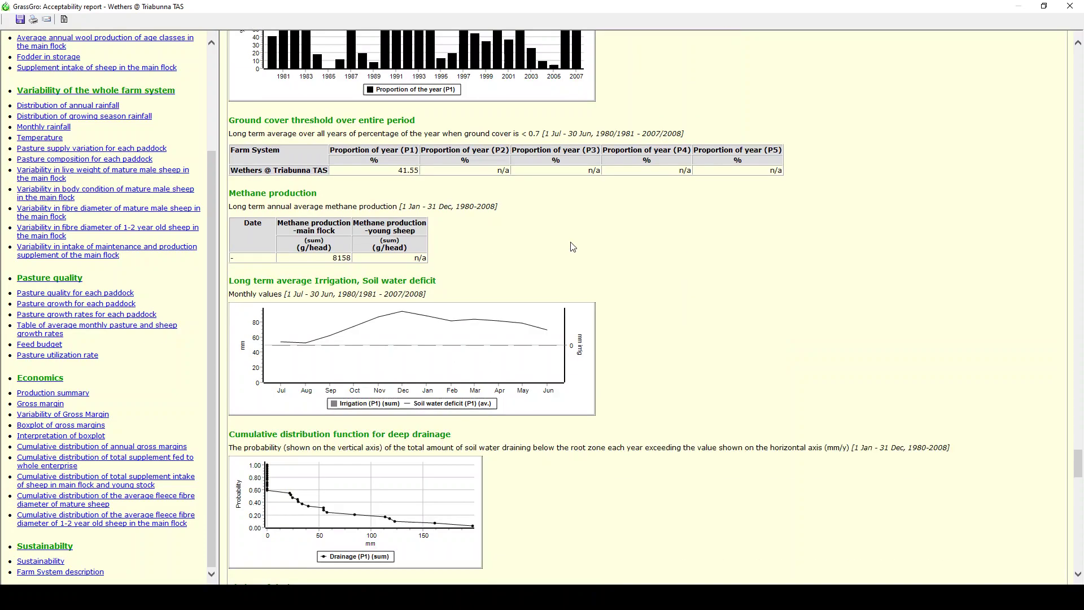
pyautogui.scroll(4, 572, 243)
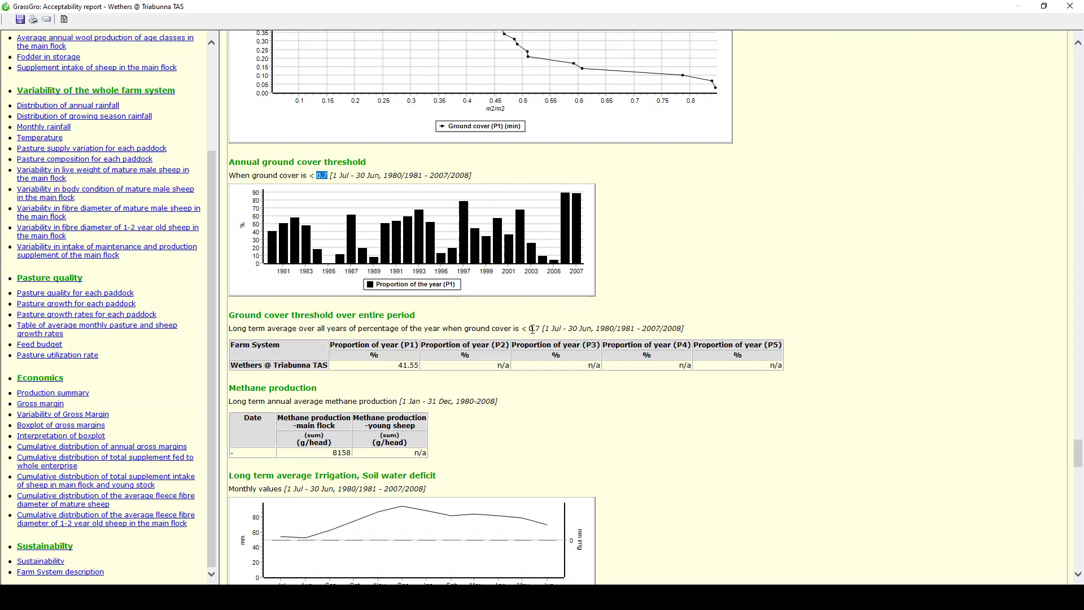
pyautogui.moveTo(397, 371); pyautogui.dragTo(418, 370)
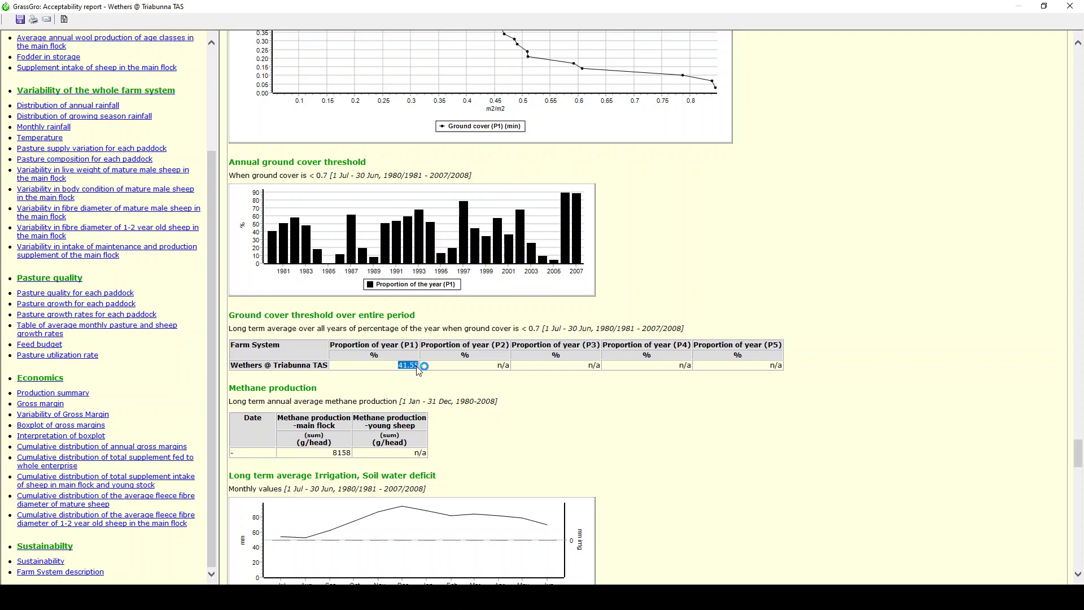
pyautogui.click(418, 372)
# Close the report and change the Wethers notional stocking rate from 25 to 22 per hectare.
pyautogui.click(1070, 5)
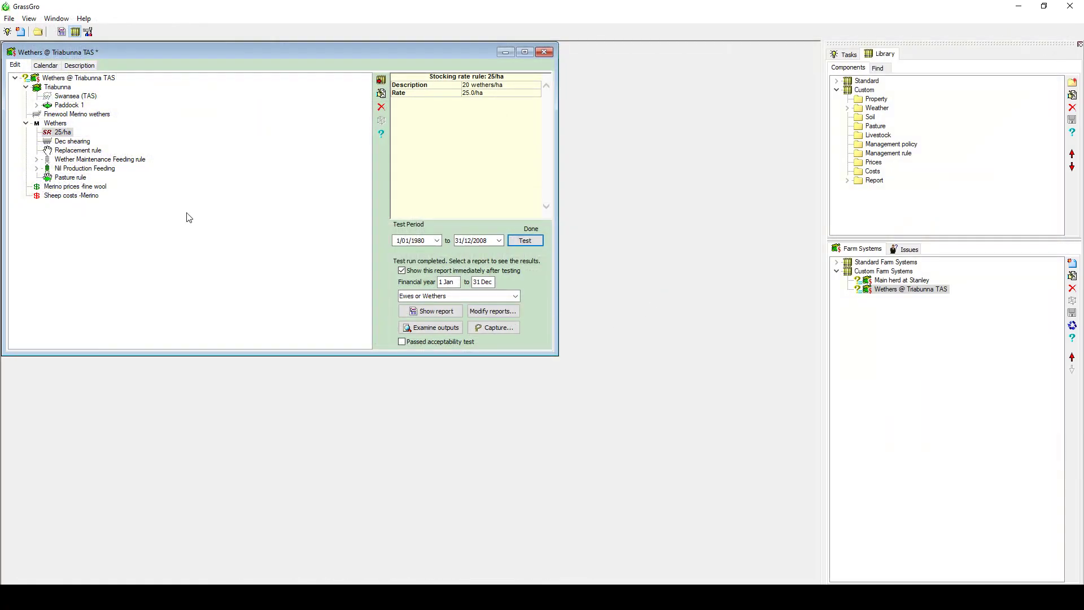
pyautogui.doubleClick(57, 133)
pyautogui.doubleClick(562, 299)
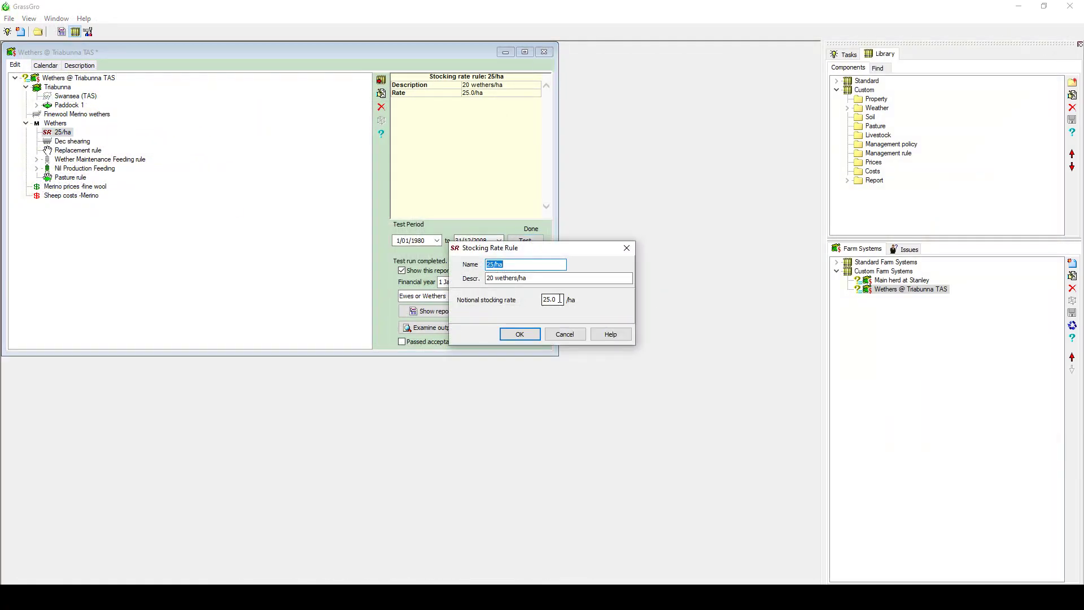
pyautogui.write('22')
pyautogui.click(528, 334)
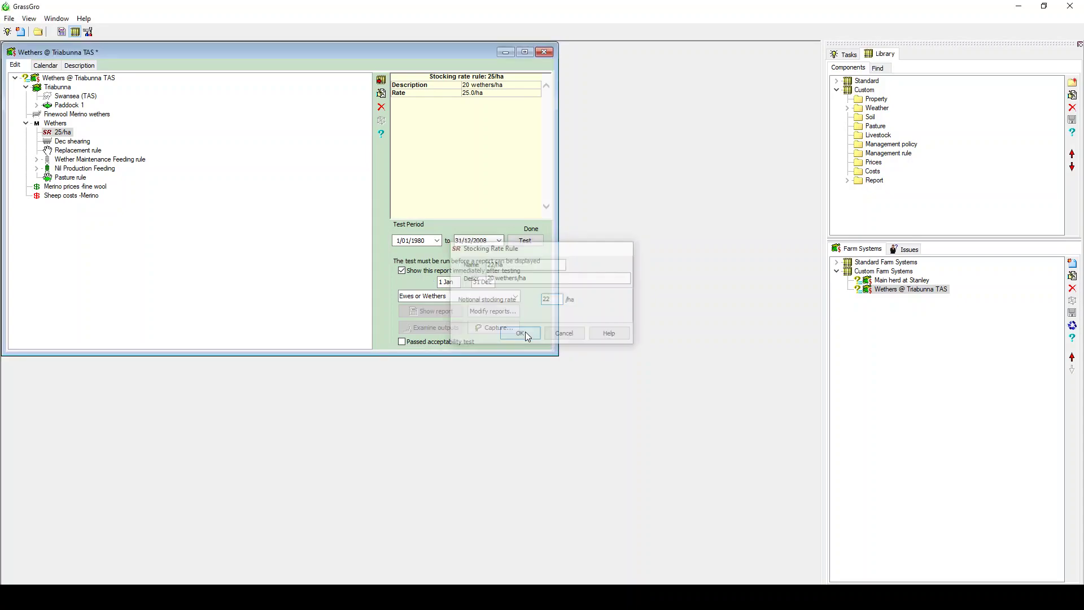
# Run the 1980–2008 test again at 22/ha to refresh the acceptability report.
pyautogui.click(536, 242)
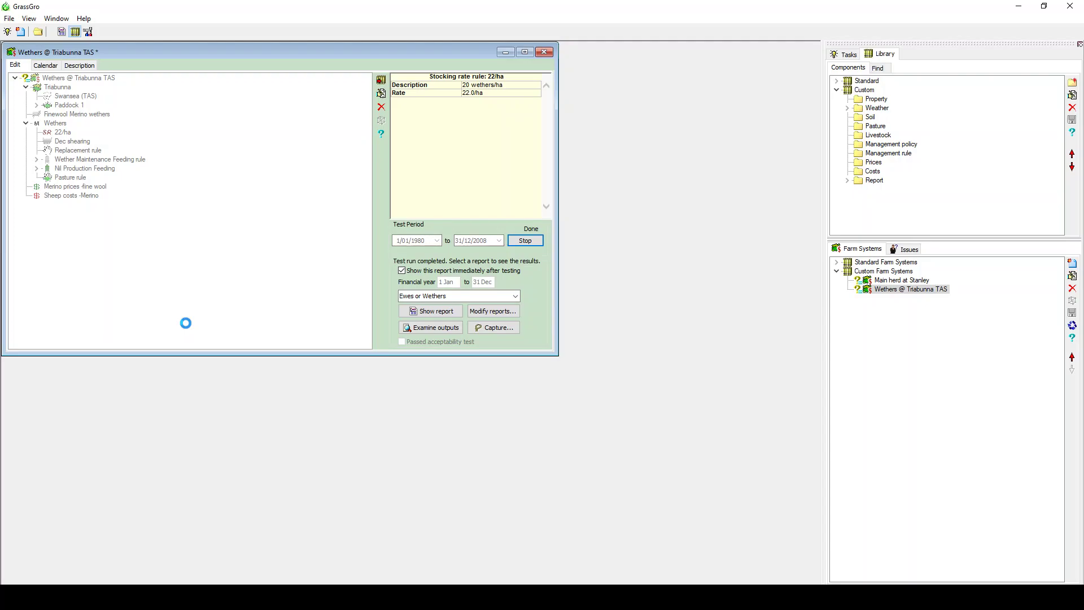
pyautogui.scroll(-4, 125, 355)
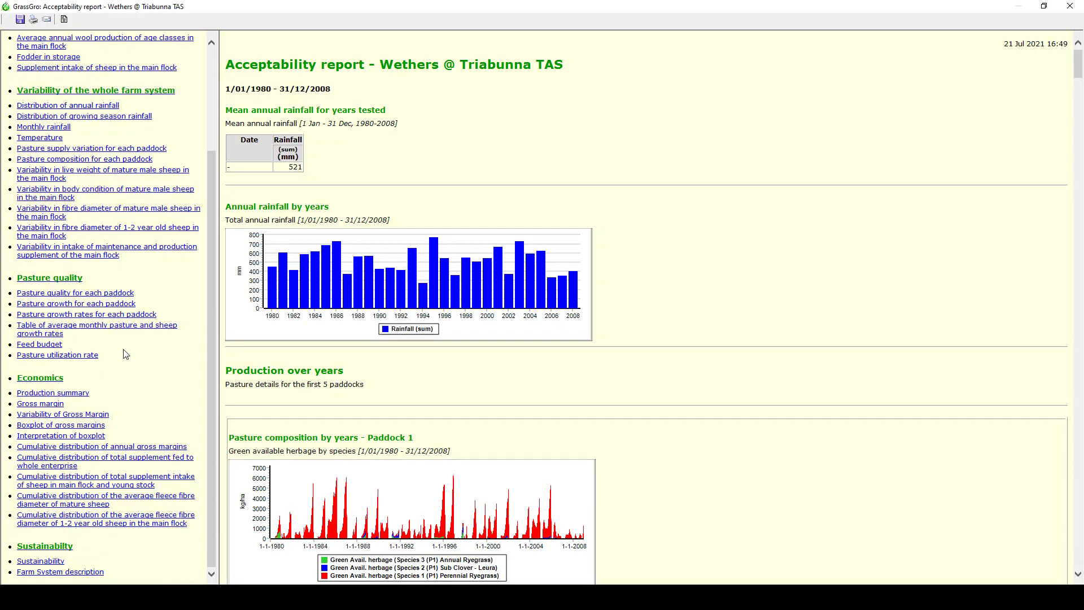
# Open the Sustainability section and scroll to the ground cover threshold table showing 28.37% below 0.7.
pyautogui.click(45, 546)
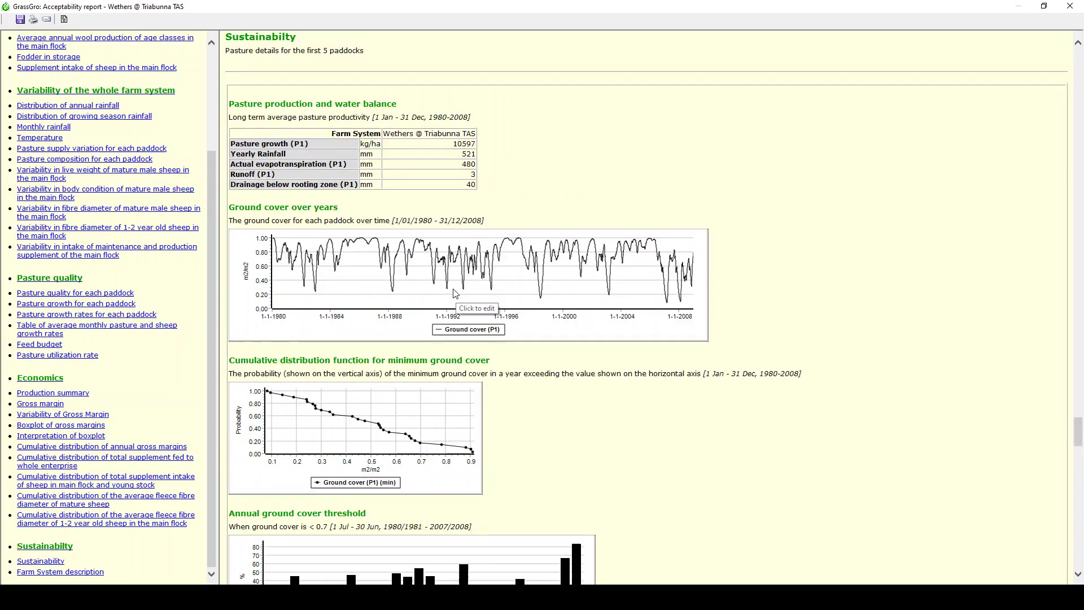
pyautogui.click(316, 297)
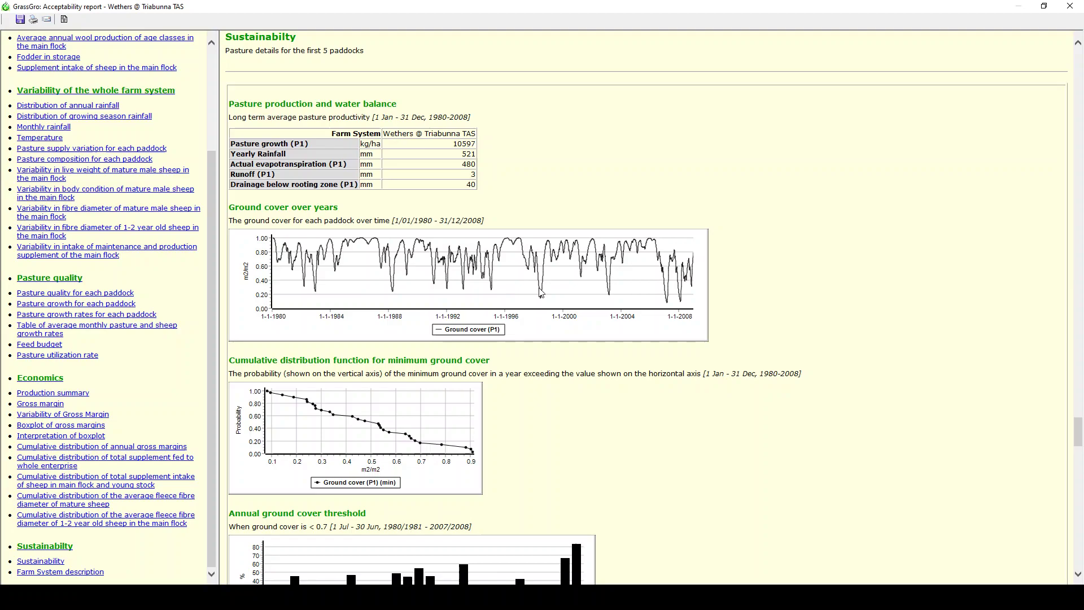
pyautogui.scroll(-3, 541, 293)
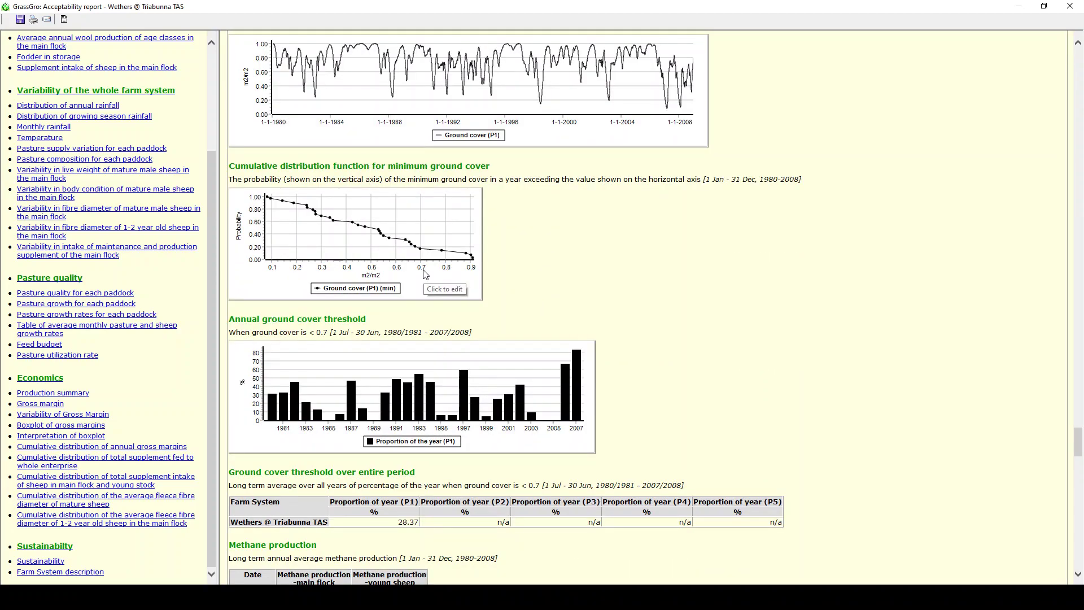
pyautogui.click(269, 218)
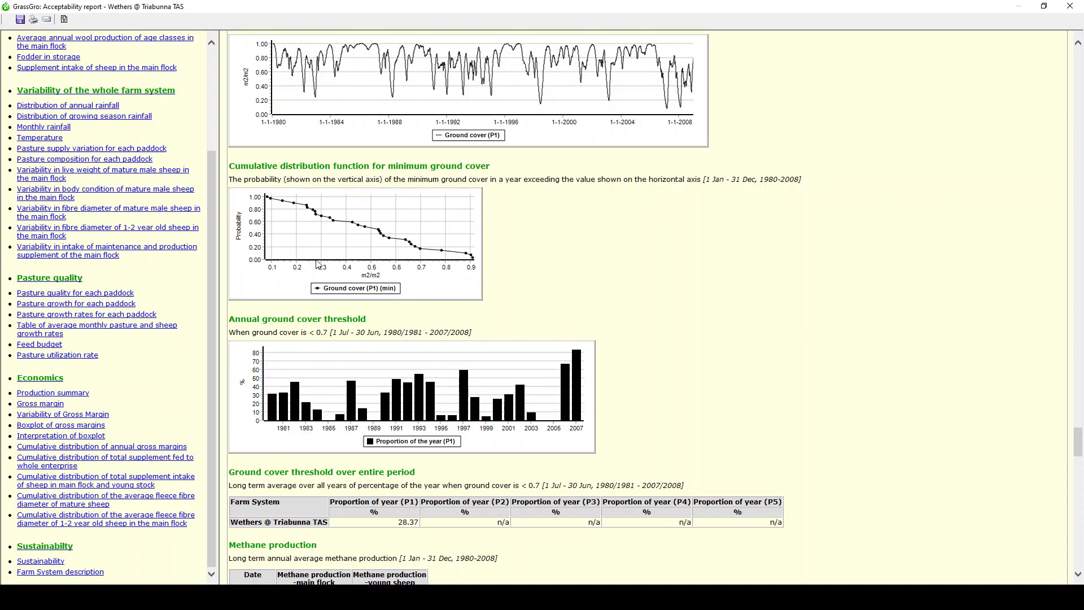
pyautogui.scroll(-3, 325, 217)
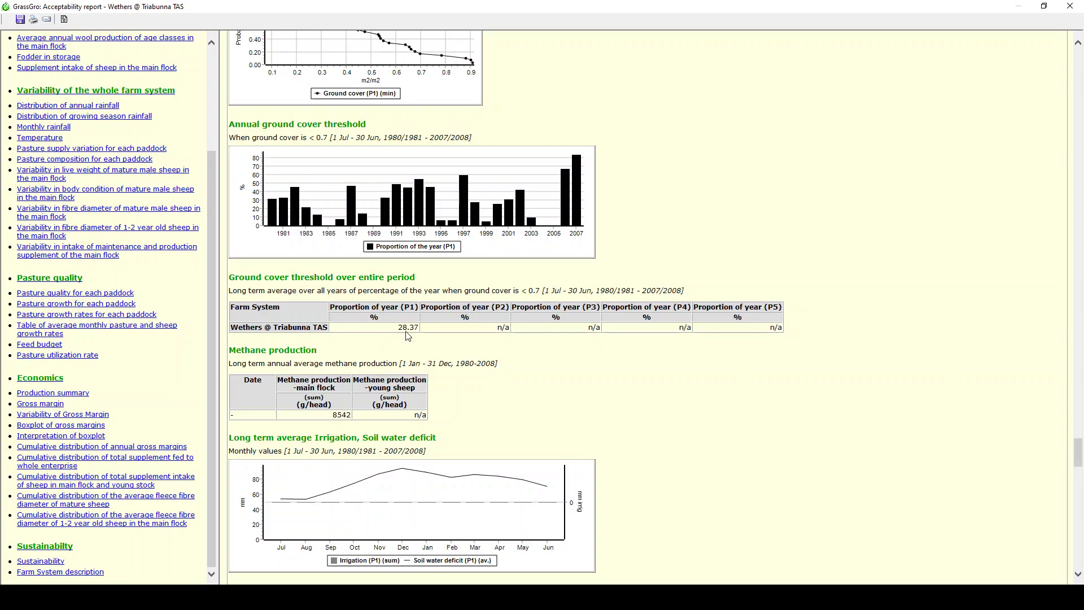
pyautogui.scroll(6, 408, 312)
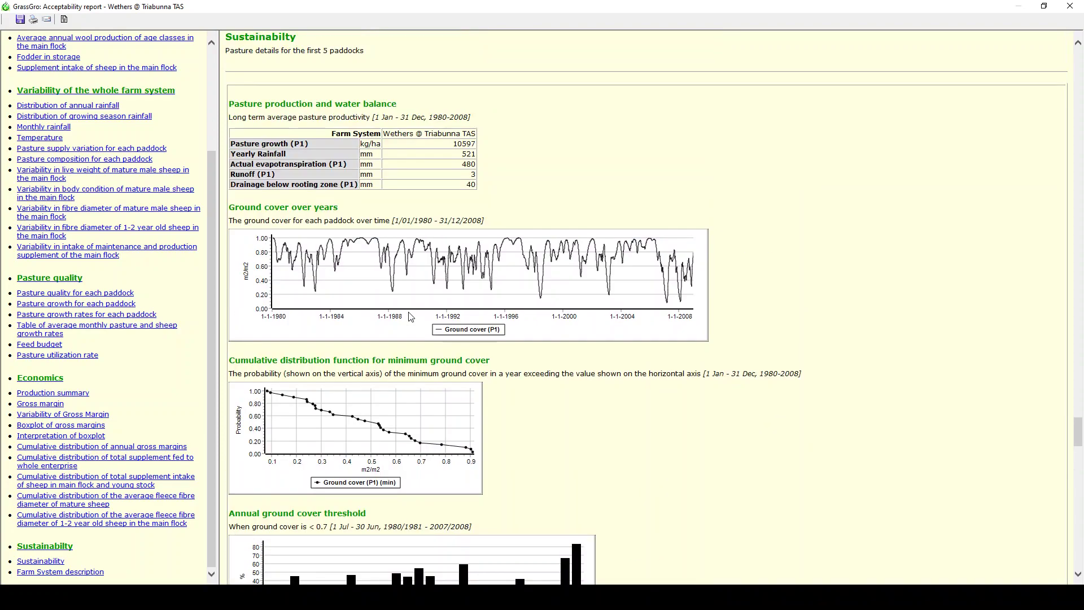